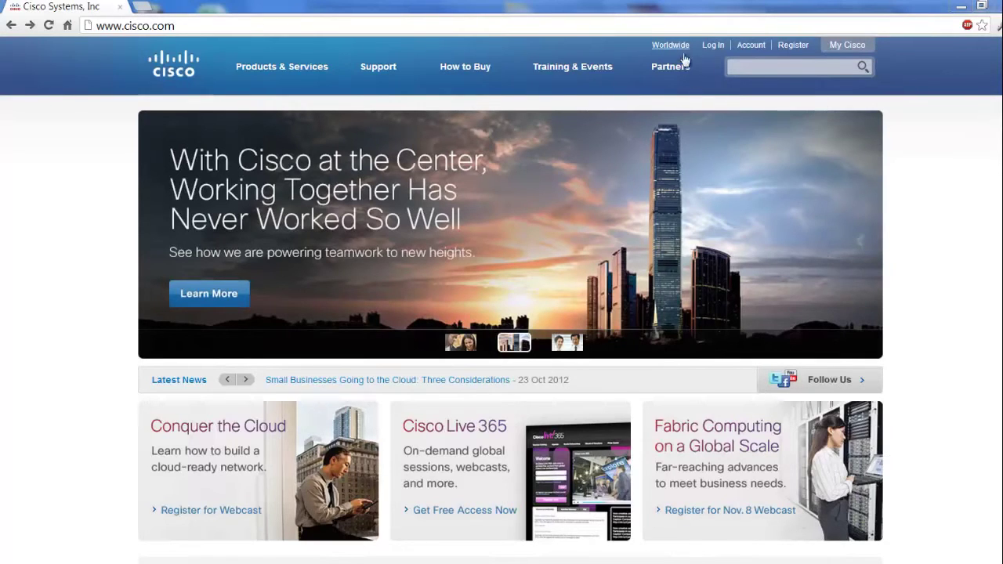
Open the Cisco.com account registration form and review its login and contact information fields
click(791, 45)
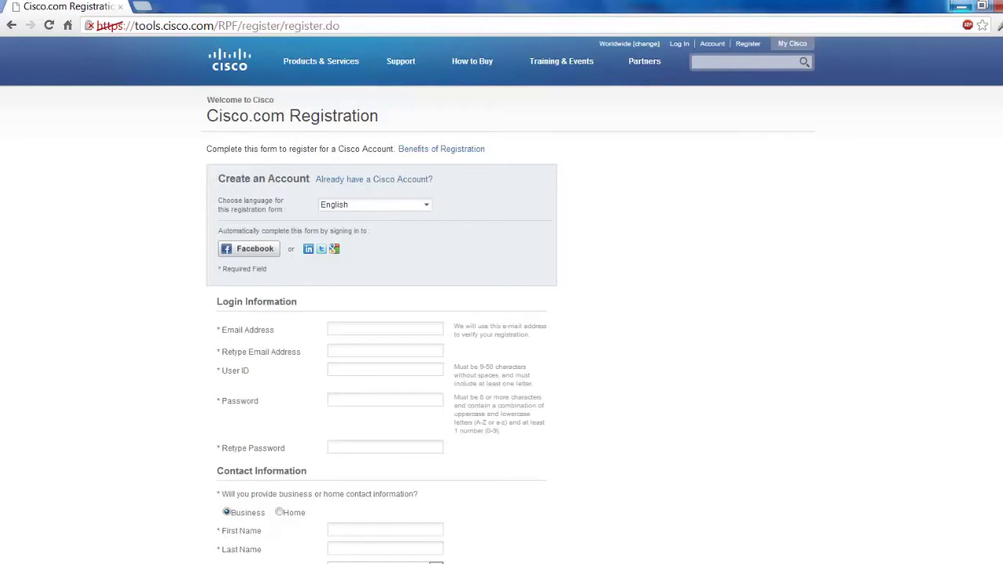
scroll(984, 277, down, 8)
scroll(391, 300, down, 2)
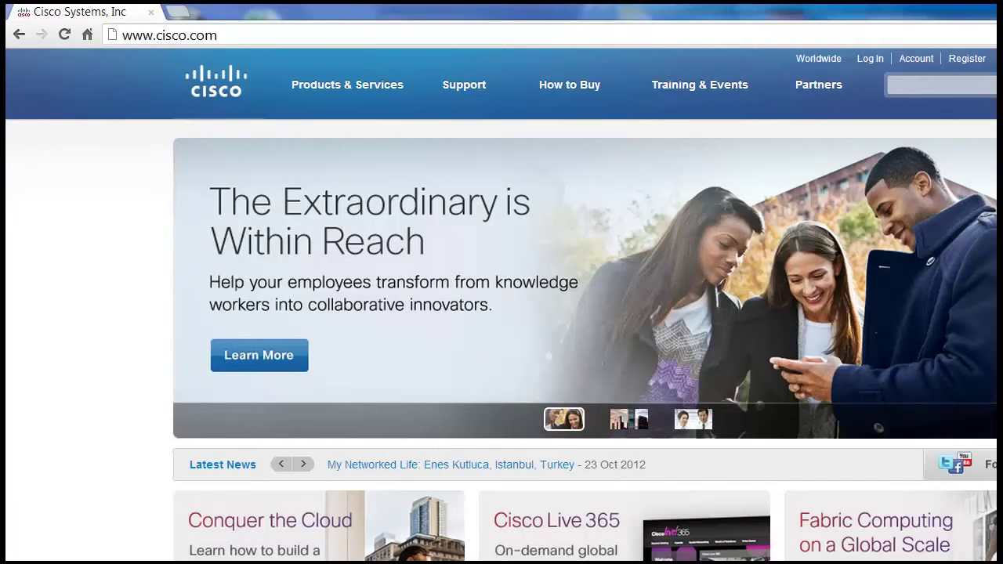
click(246, 38)
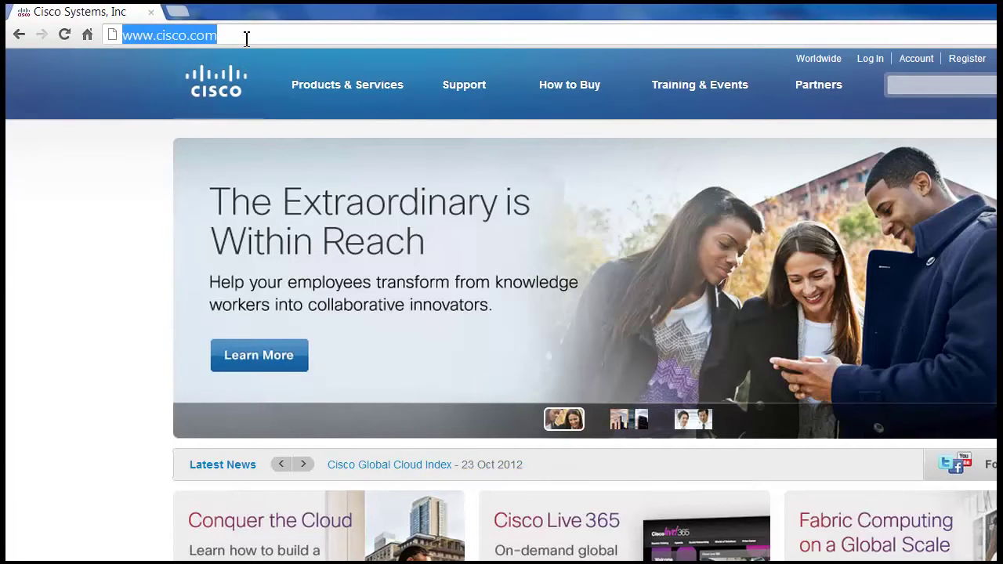
click(246, 39)
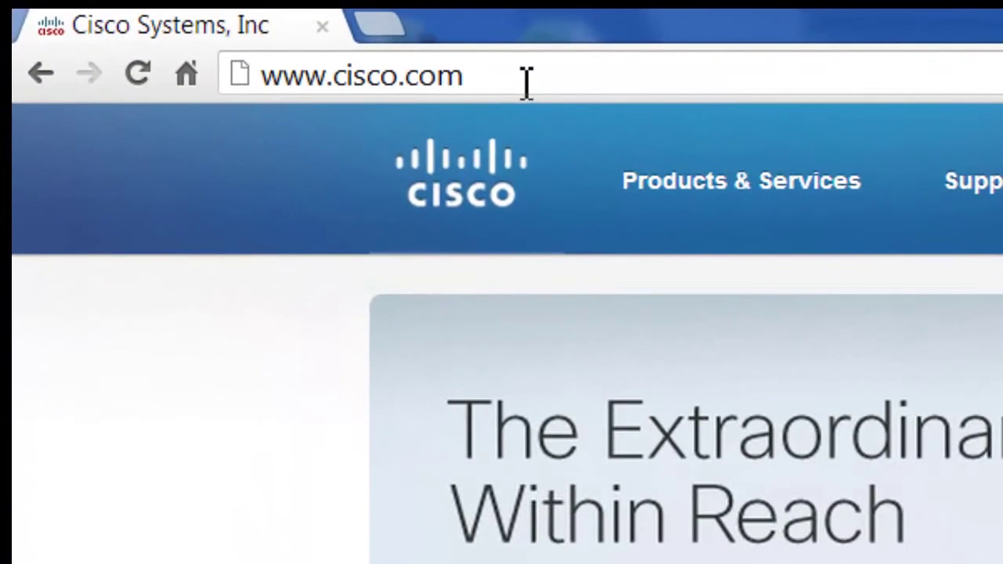
text(/)
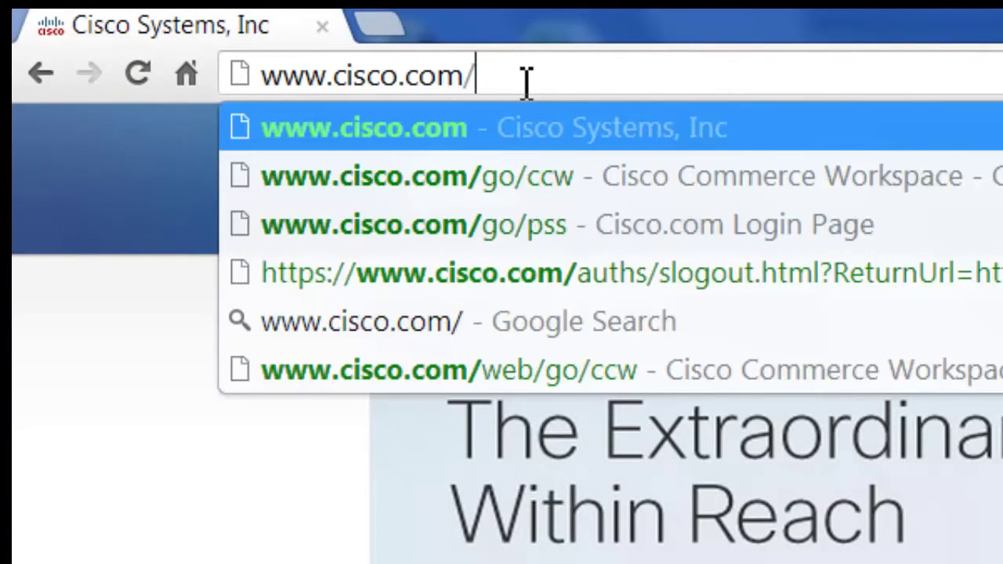
text(g)
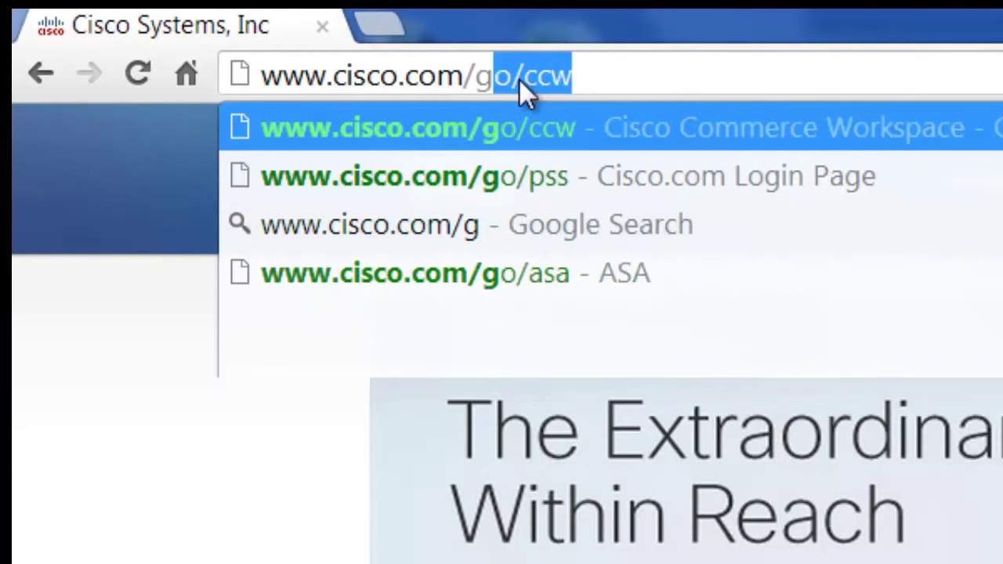
text(o/pss)
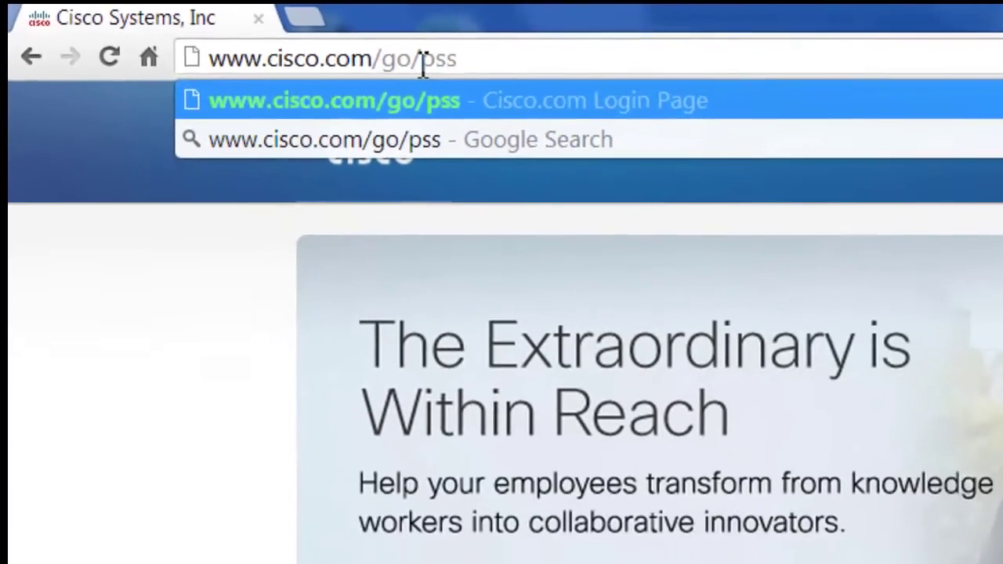
key(Return)
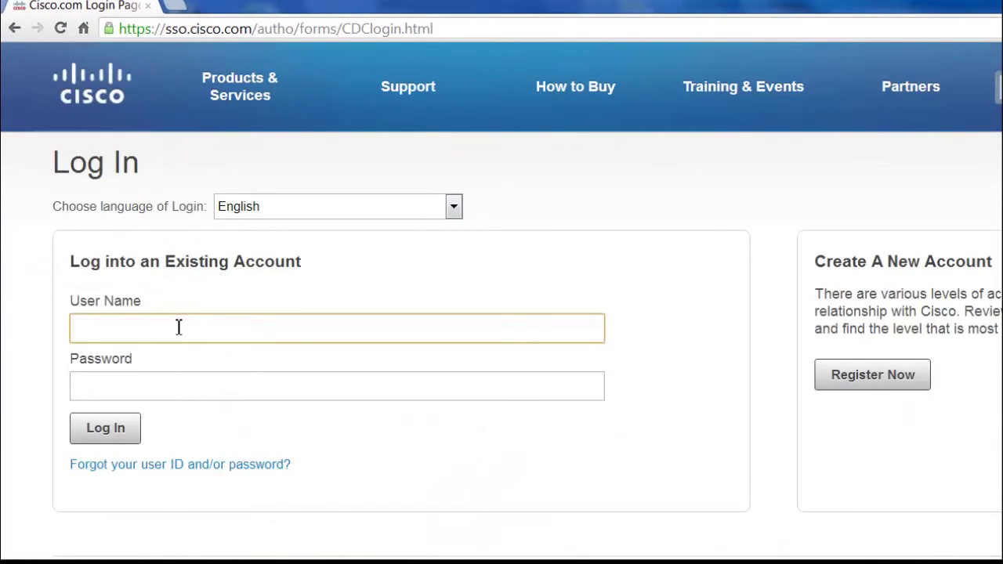
Log in to Partner Self Service with the account's user name and password
text(ci)
key(Down)
key(Tab)
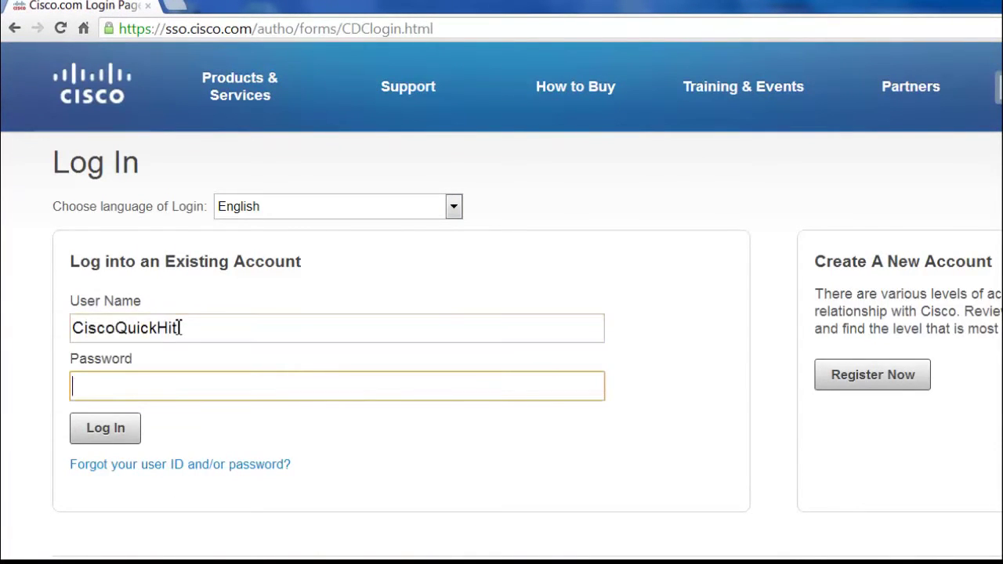
text(•••••••••)
key(Return)
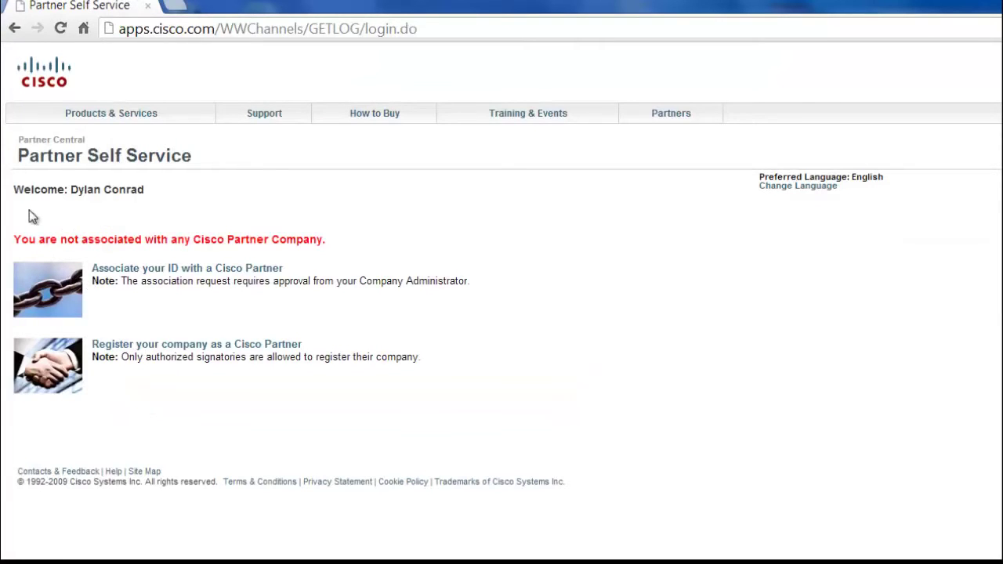
Start a request to associate the ID with a Cisco Partner
drag(14, 240, 327, 246)
click(344, 243)
click(179, 273)
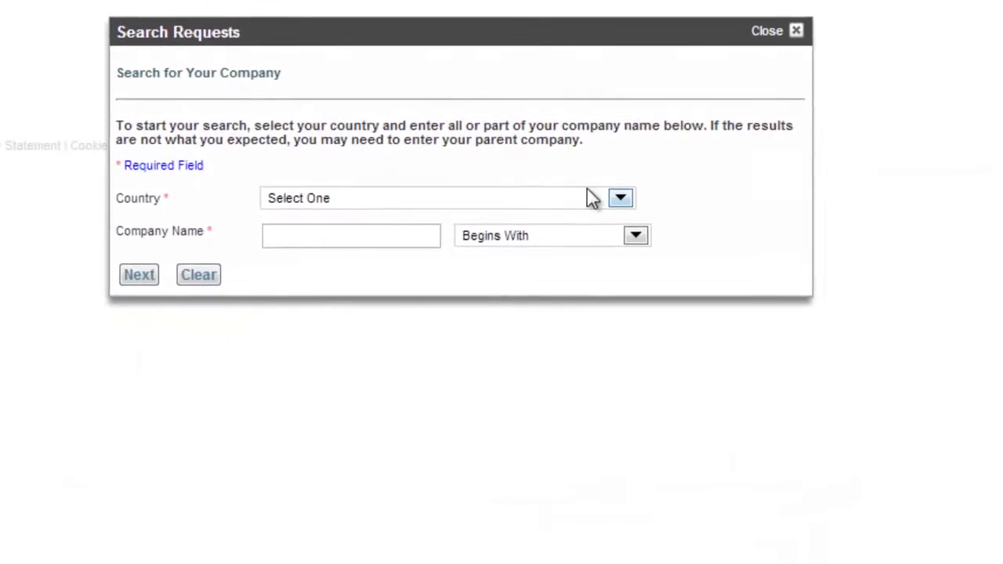
Search for the partner company with country UNITED STATES and a company name beginning with AT&T
click(353, 195)
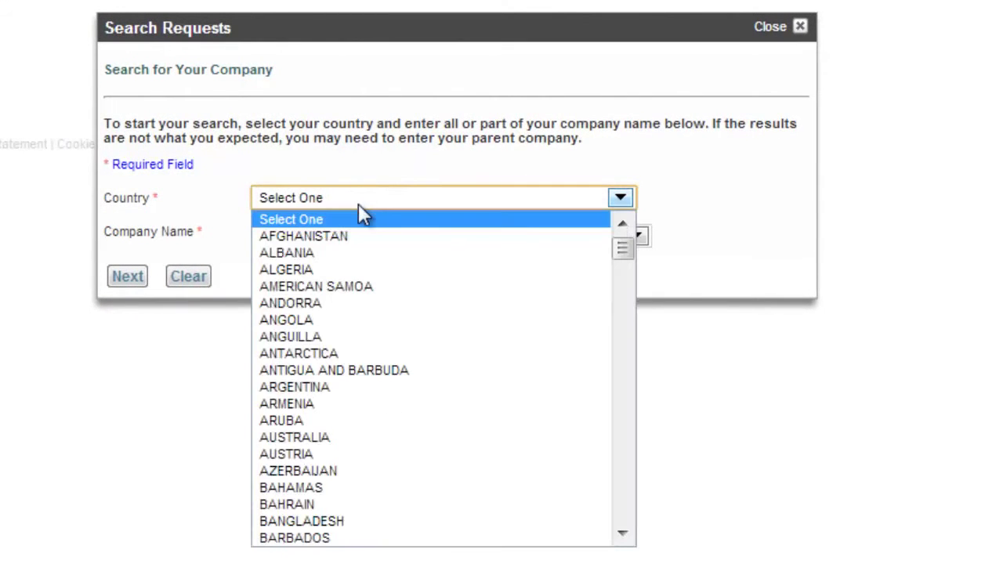
text(un)
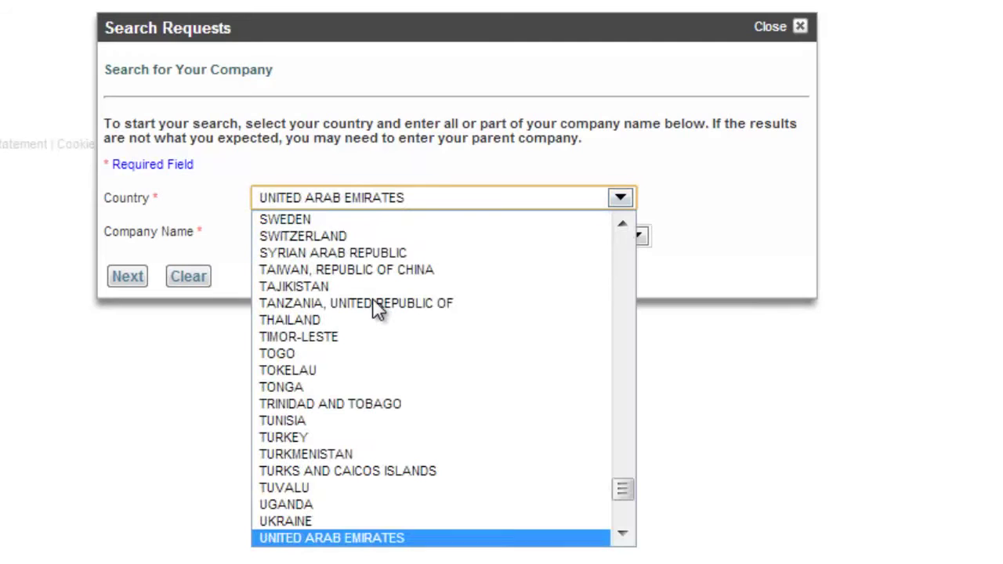
scroll(378, 310, down, 2)
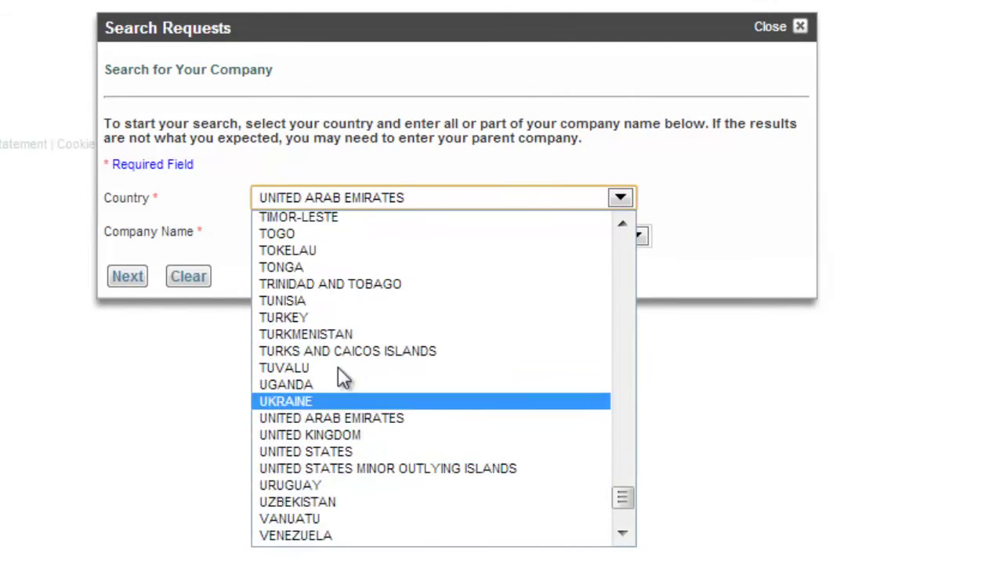
click(367, 453)
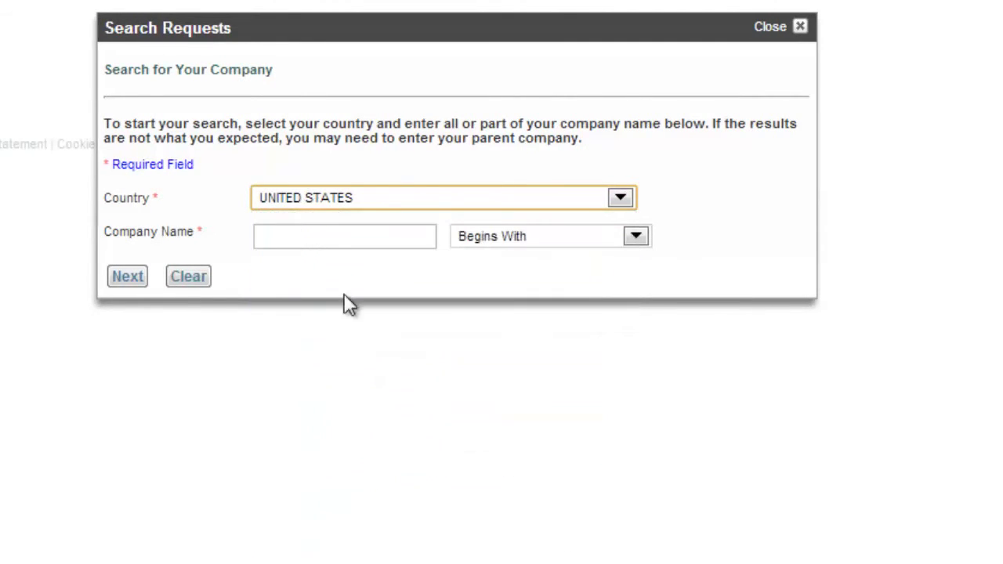
click(318, 242)
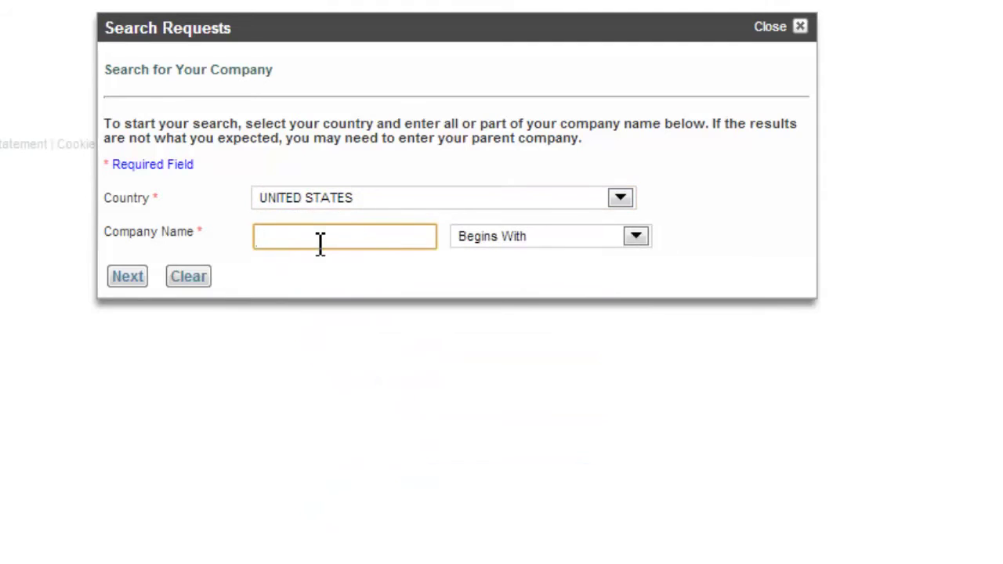
text(AT$)
key(BackSpace)
text(&T)
click(136, 284)
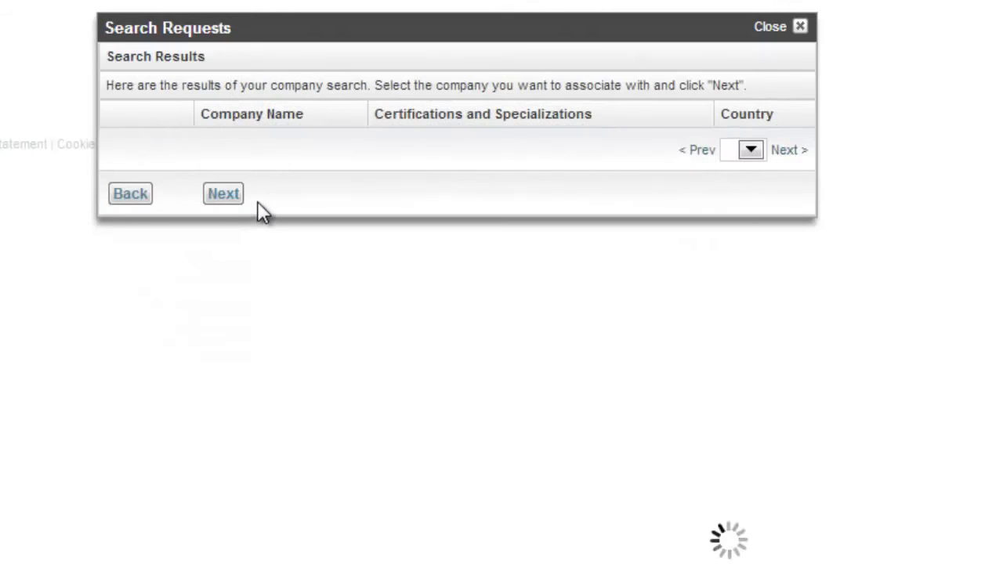
Choose AT&T SERVICES, INC as the company to associate with and list all of its site locations
click(118, 147)
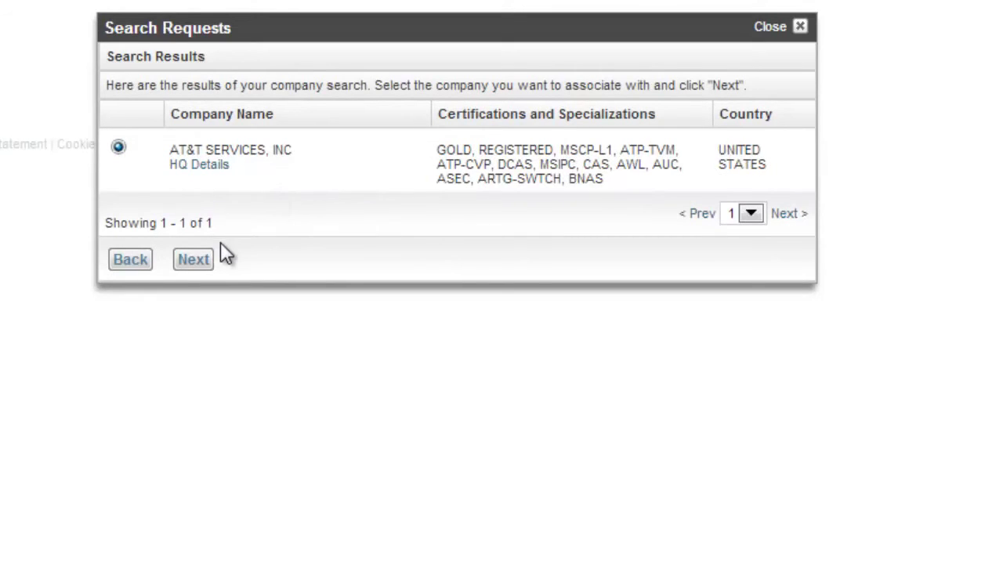
click(196, 260)
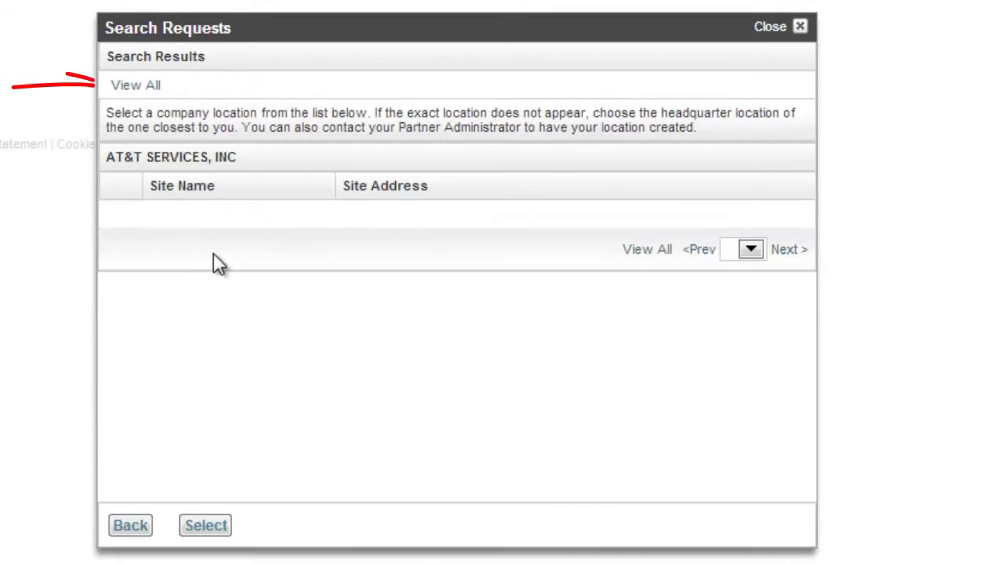
click(141, 90)
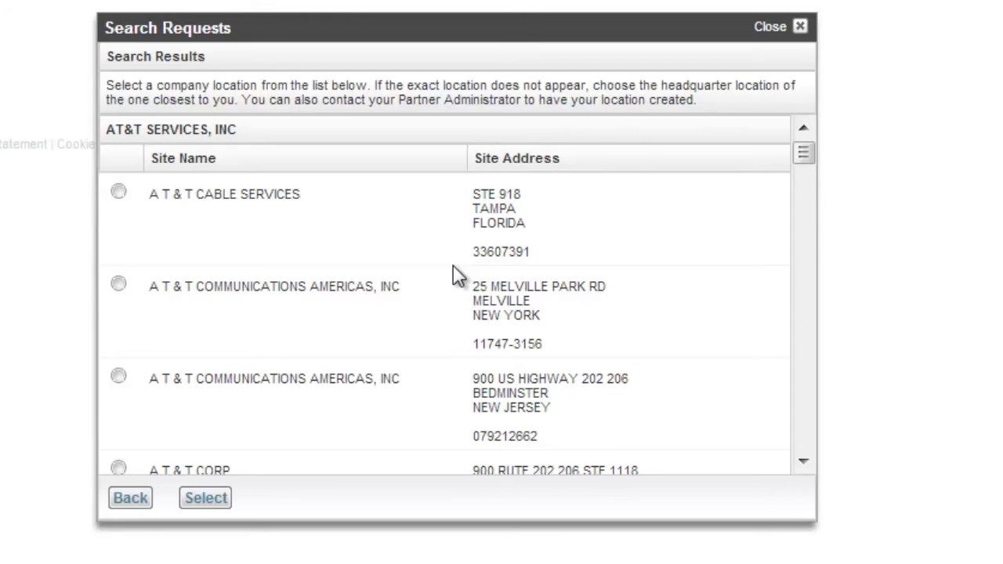
Select the AT&T site in Oakton, Virginia as the company location
scroll(454, 267, down, 5)
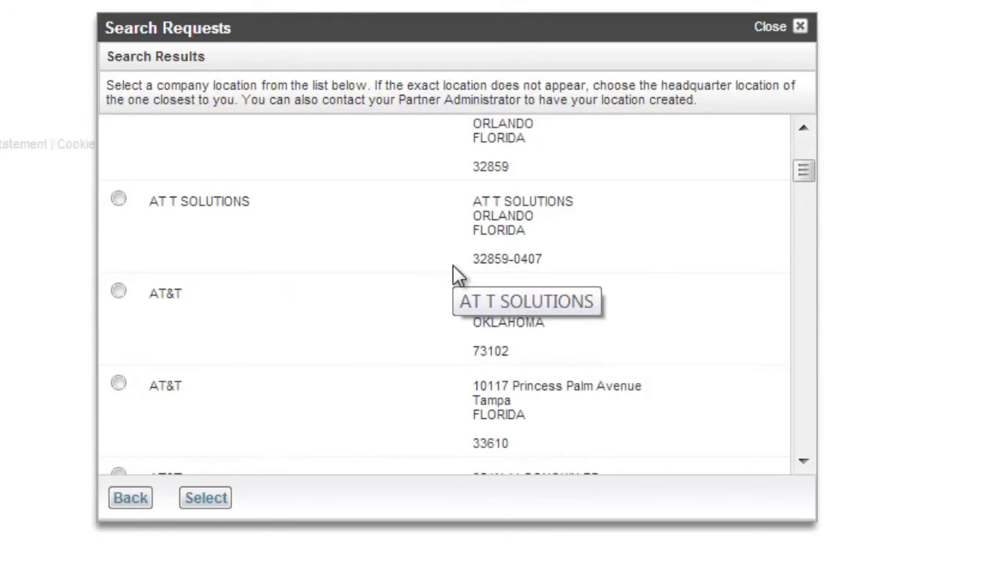
scroll(459, 276, down, 10)
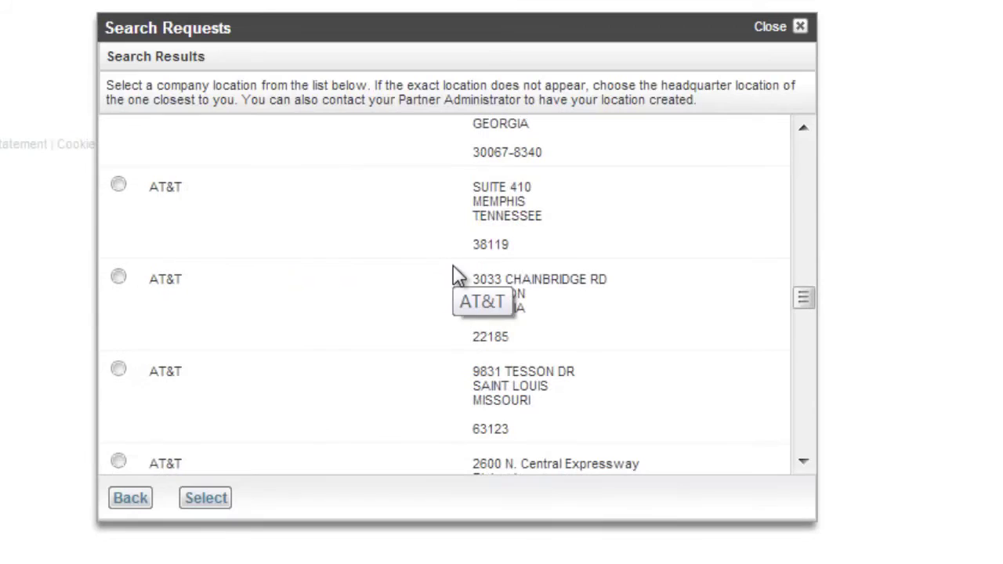
click(119, 277)
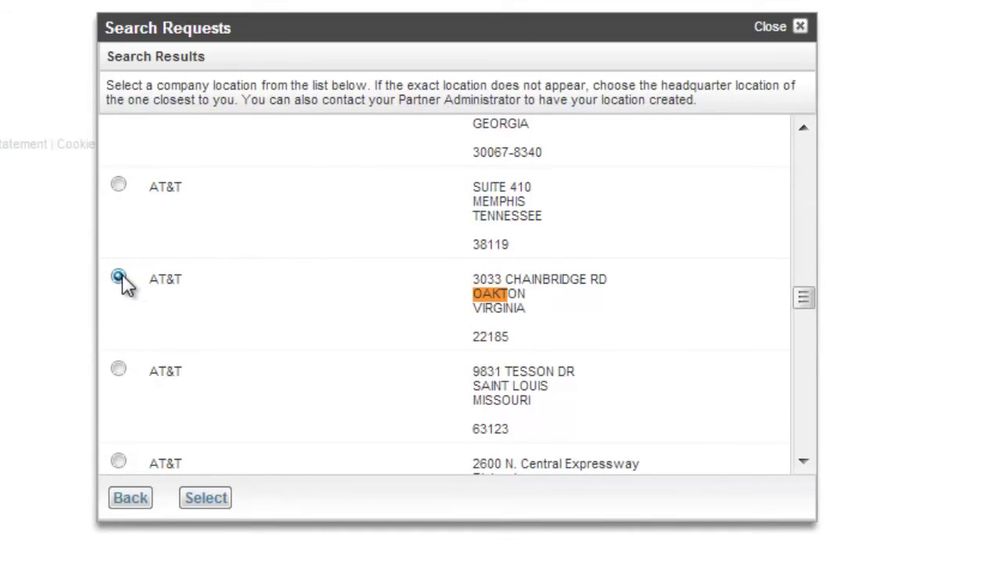
click(206, 499)
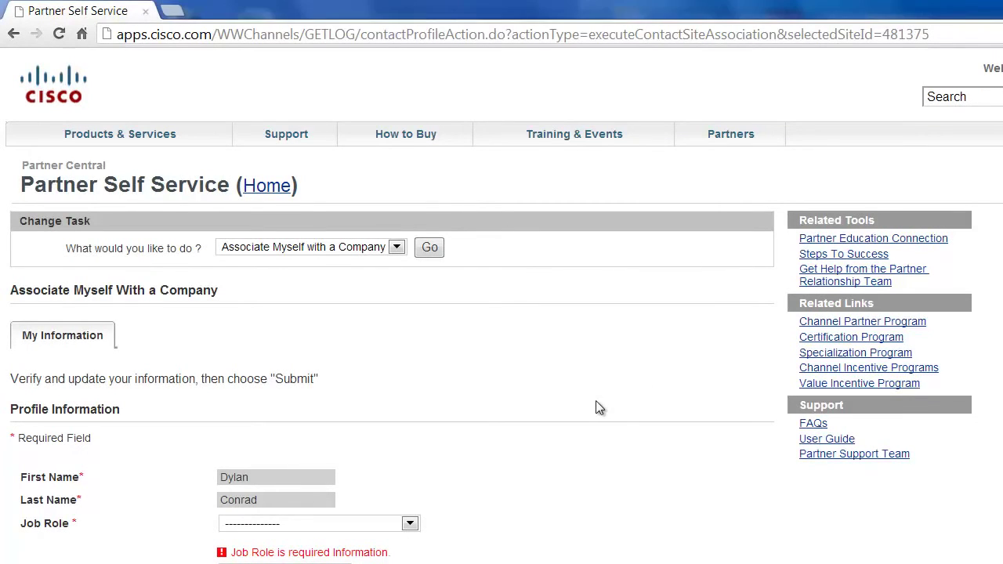
Review the required profile fields for the company association, such as job role, job level, e-mail address and phone number
scroll(597, 407, down, 2)
scroll(599, 407, down, 1)
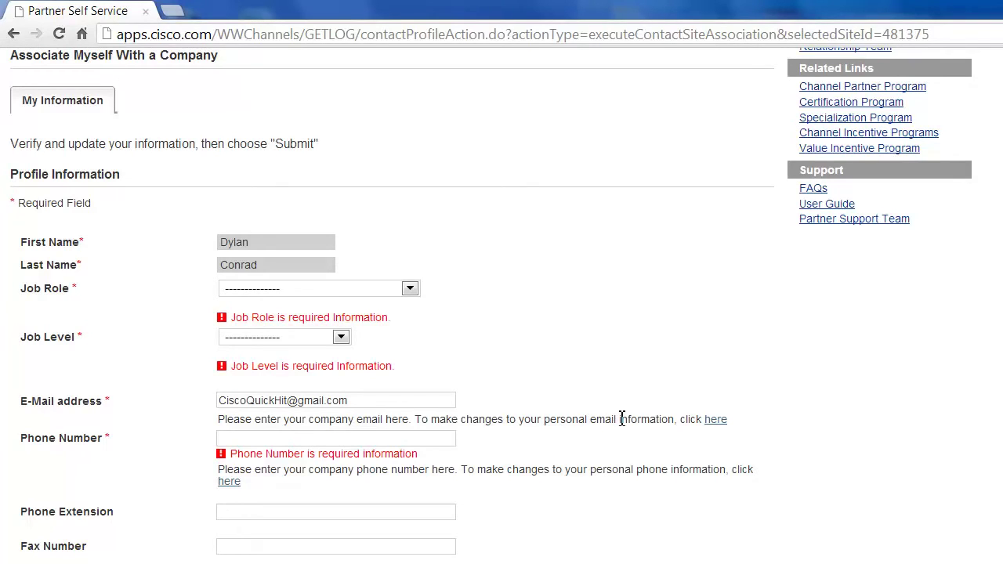
scroll(667, 429, down, 2)
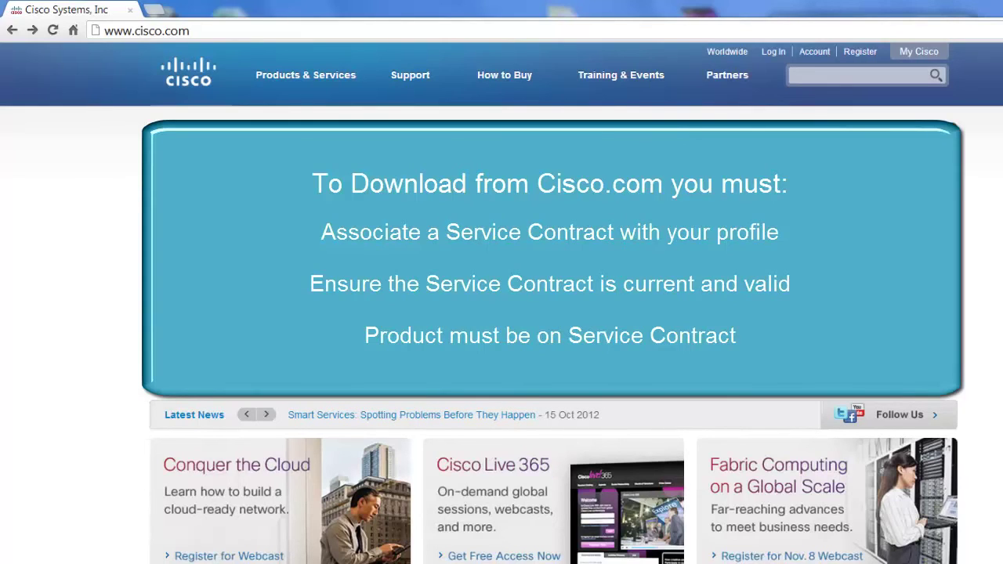
click(253, 31)
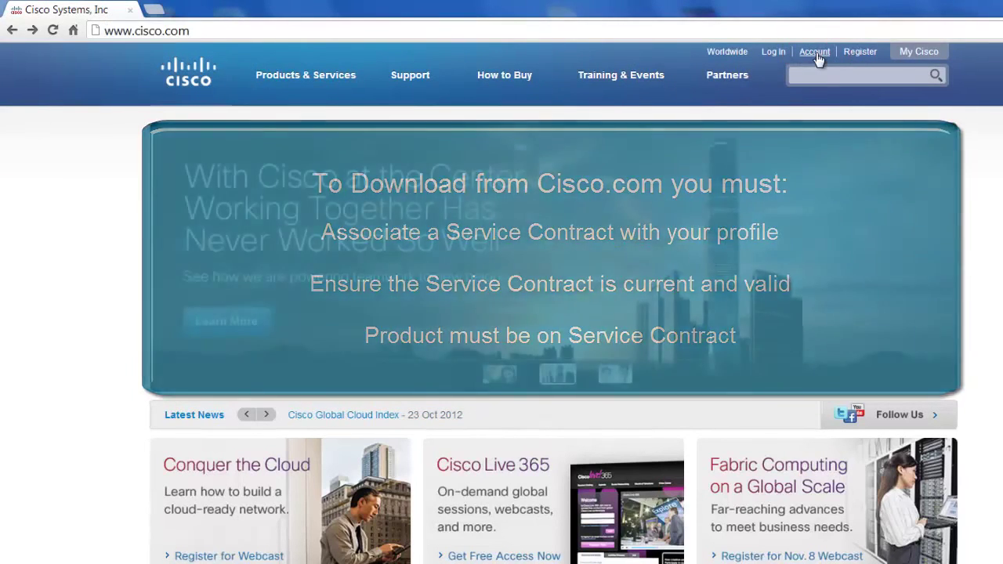
click(817, 56)
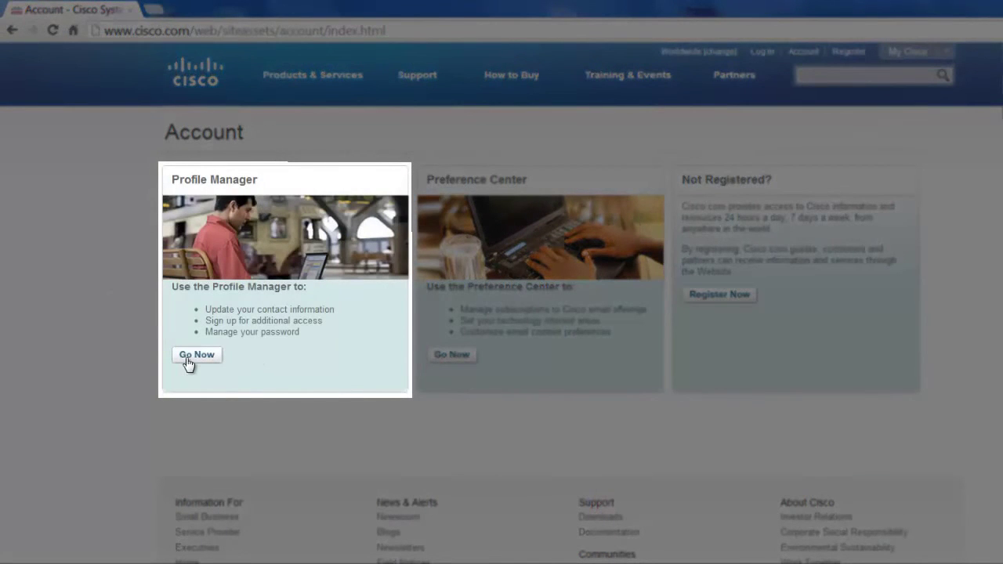
click(191, 356)
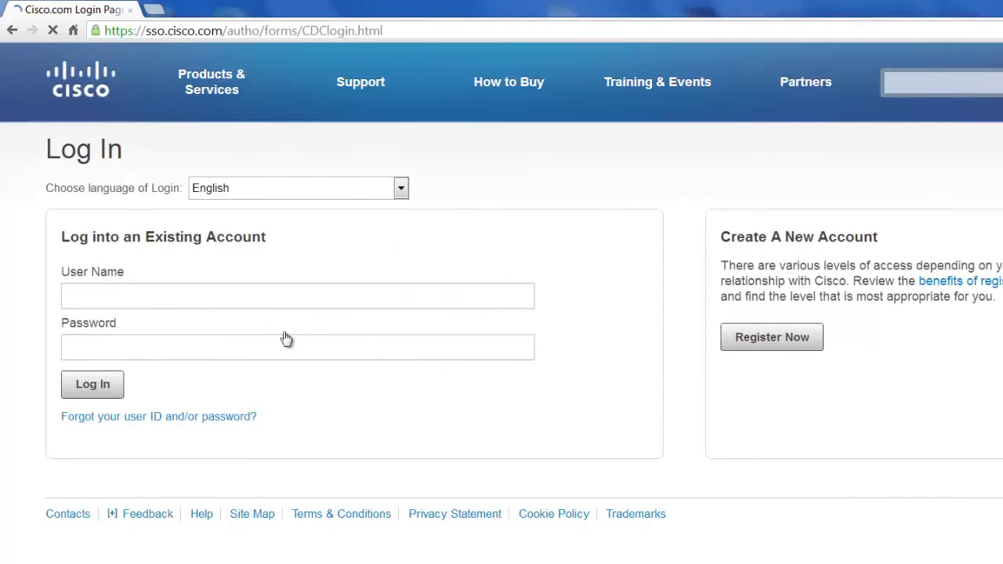
Log in to the Profile Manager with the account's user name and password
click(242, 292)
text(ci)
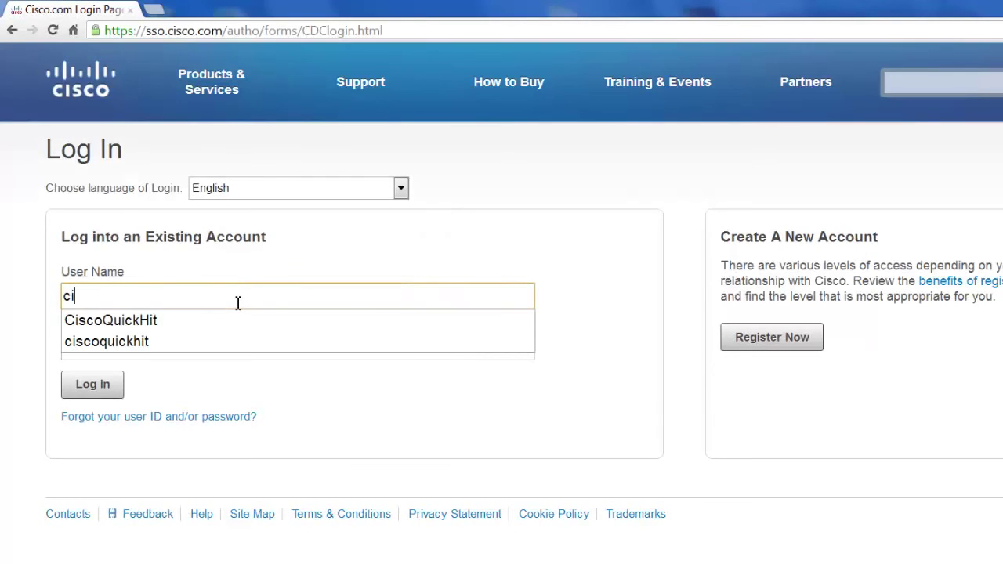
key(Down)
key(Tab)
text(******)
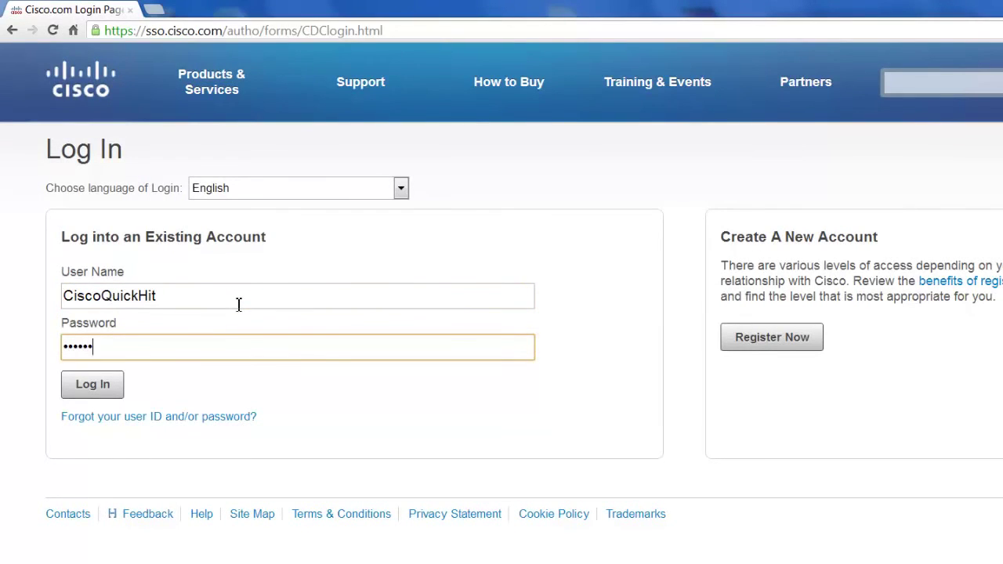
text(***)
key(Return)
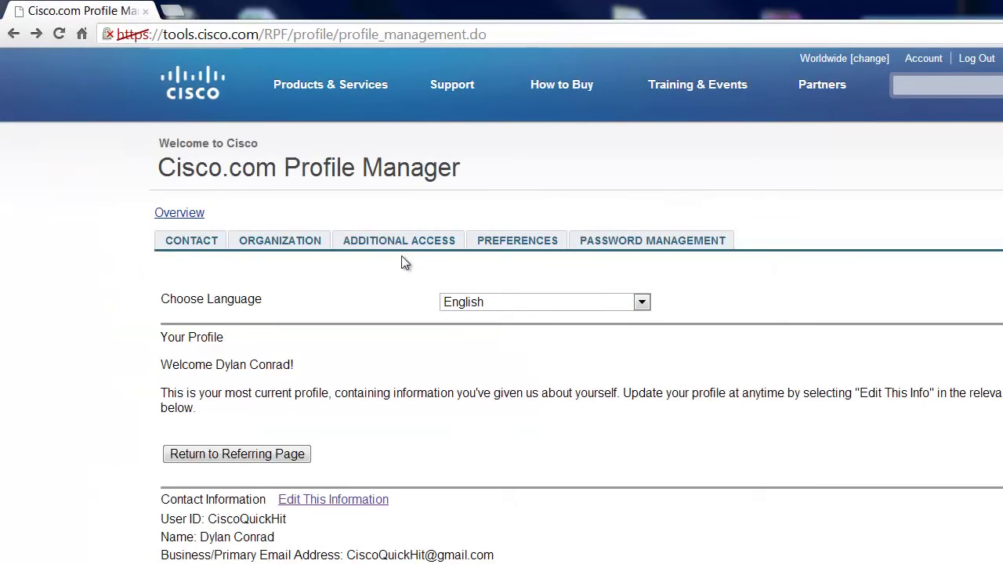
Open the profile's additional access options and view the form for adding service contract numbers for support access
click(376, 244)
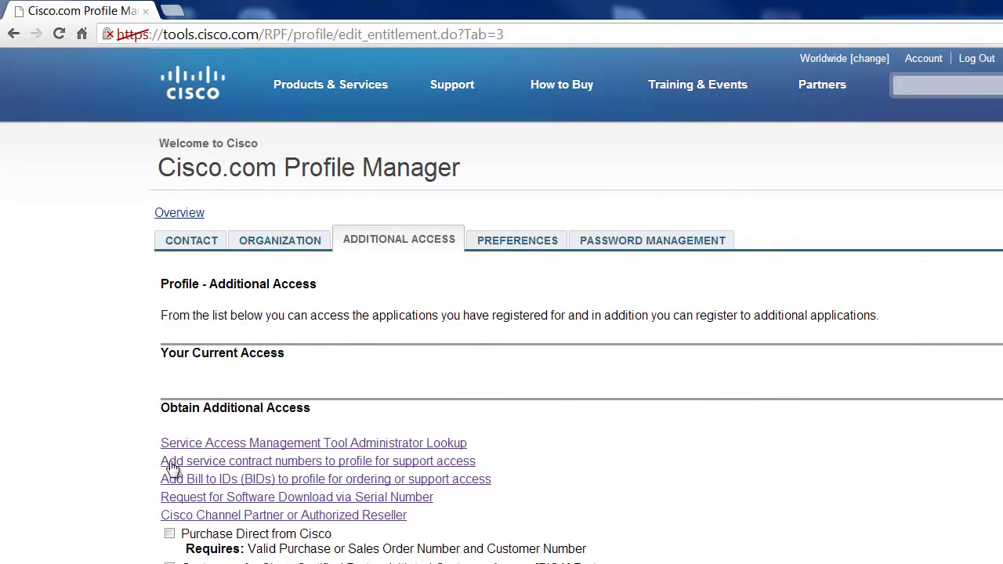
click(198, 462)
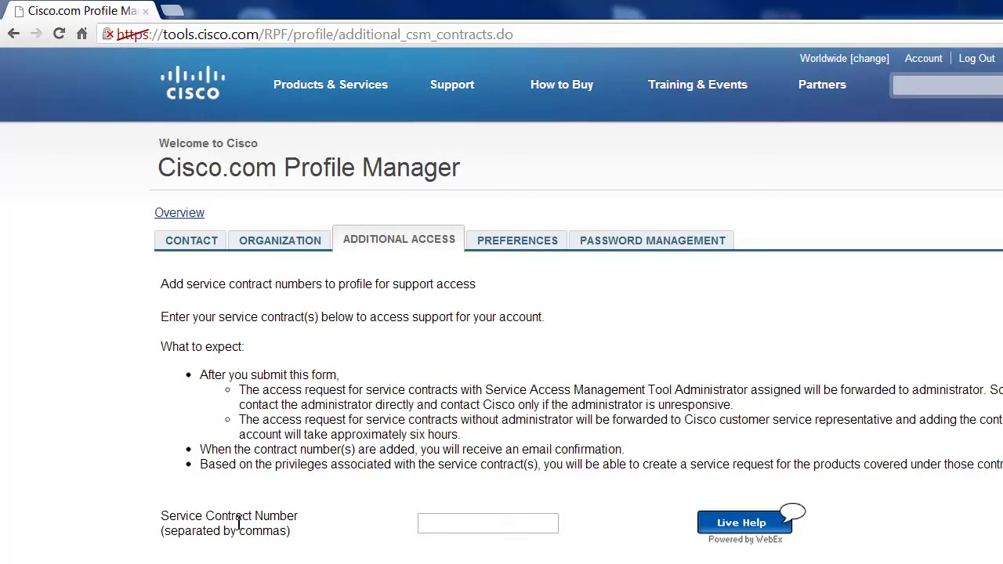
Return to the additional access options and open the request for software download via serial number
click(14, 34)
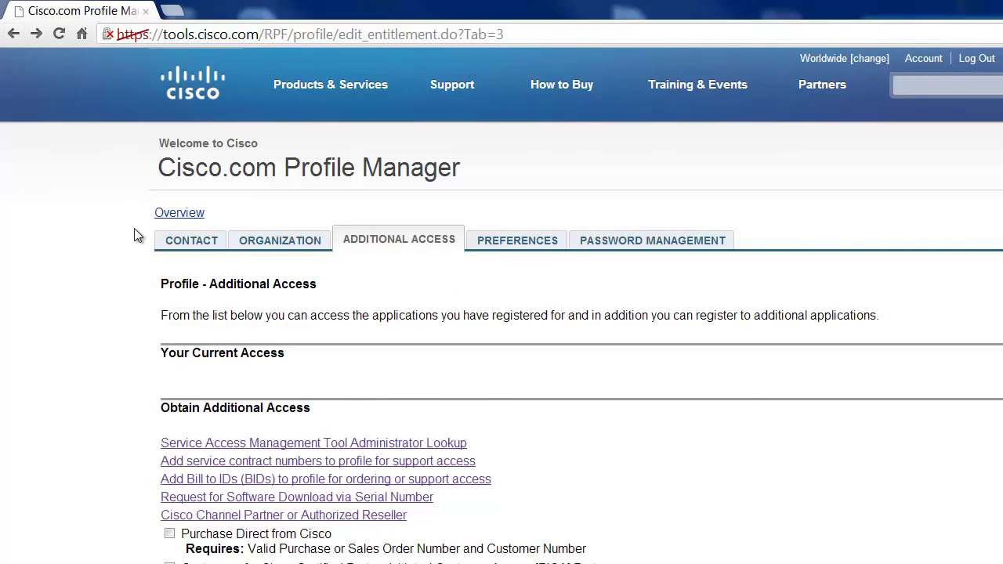
click(268, 499)
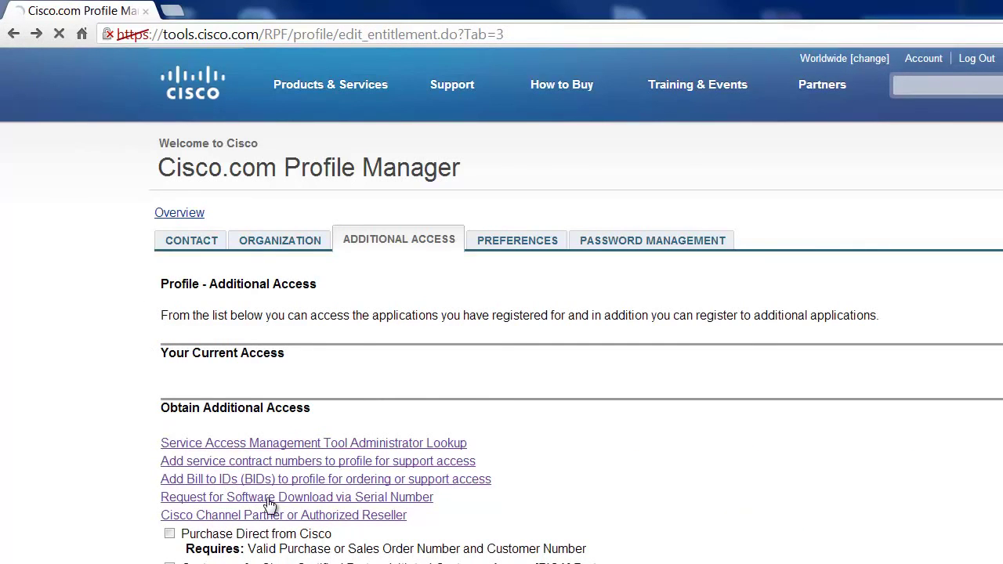